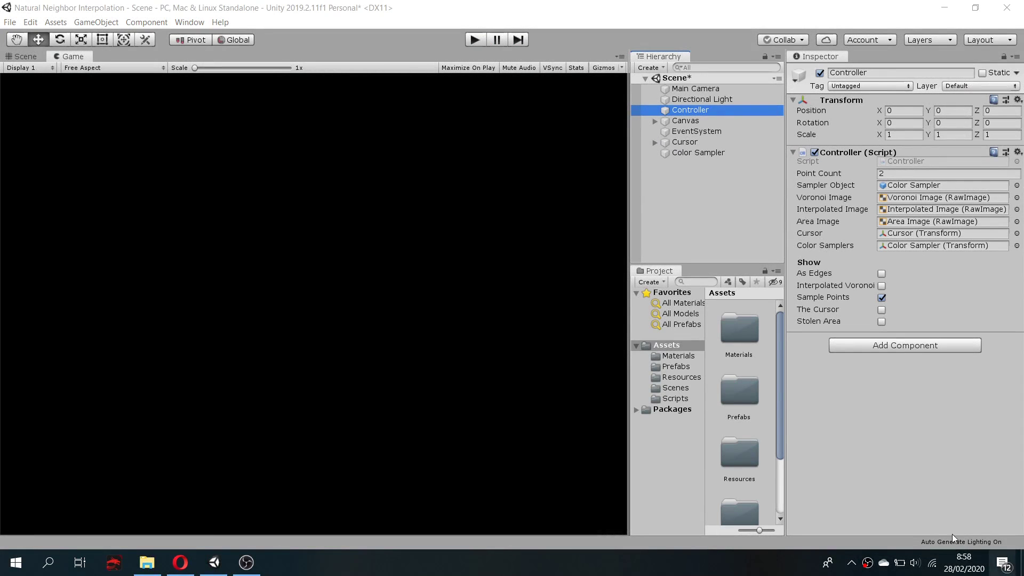
Step: Run the two-point demo with the cursor probe and its stolen area drawn as edge outlines
left_click(475, 40)
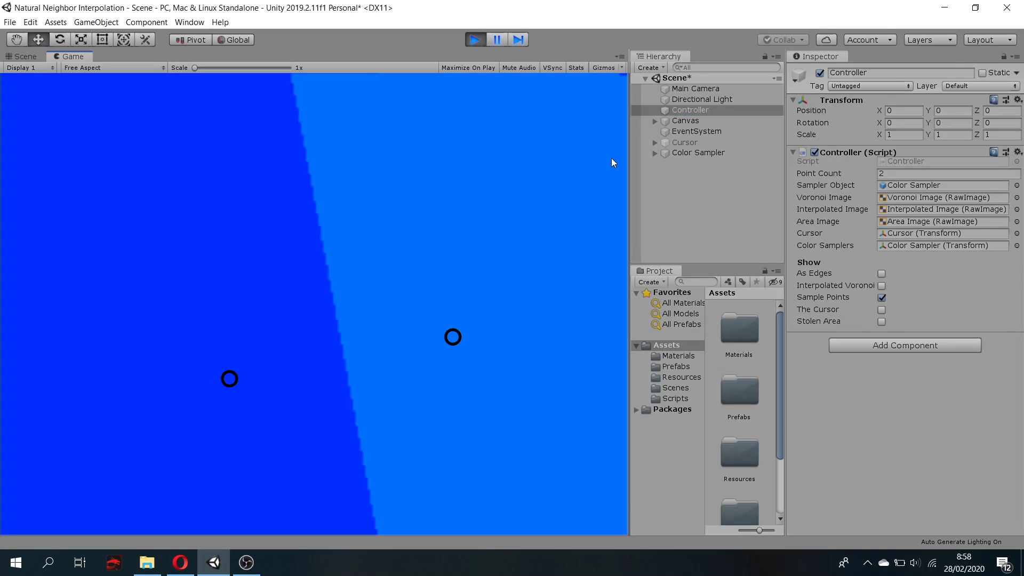
left_click(881, 311)
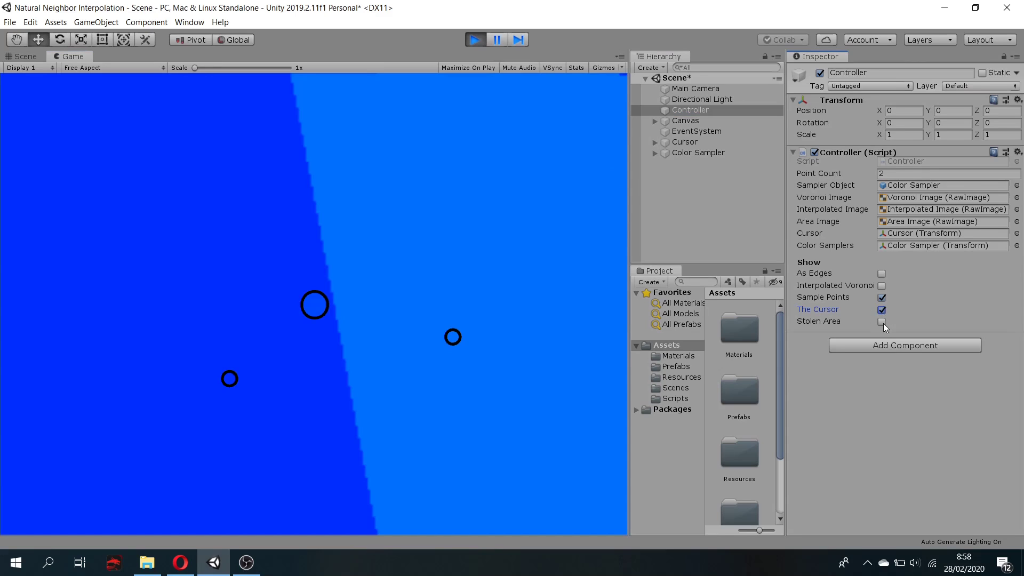
left_click(882, 274)
left_click(882, 322)
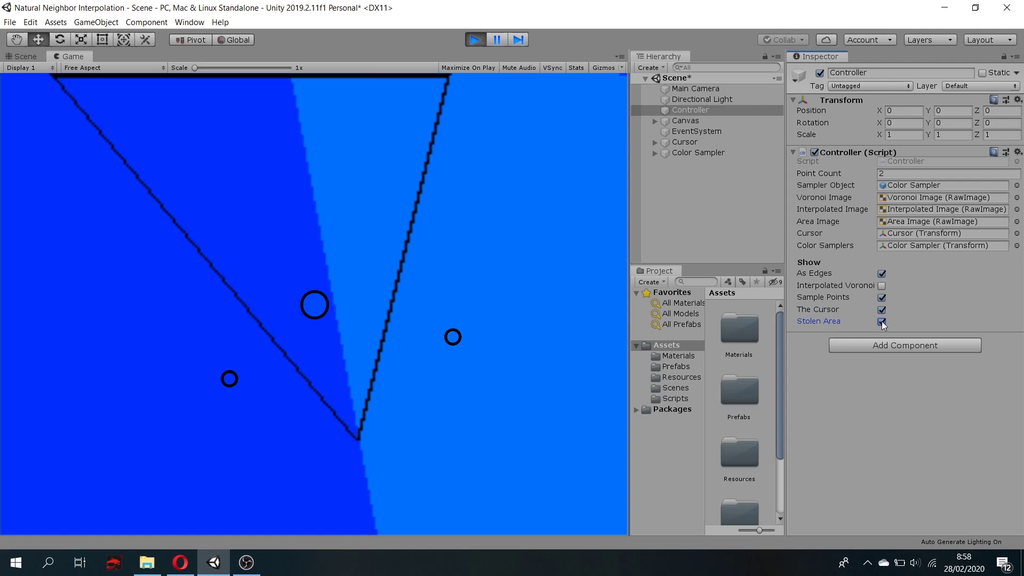
Step: Move the probe over the Game view, then switch the stolen area to a solid black fill
left_click(323, 303)
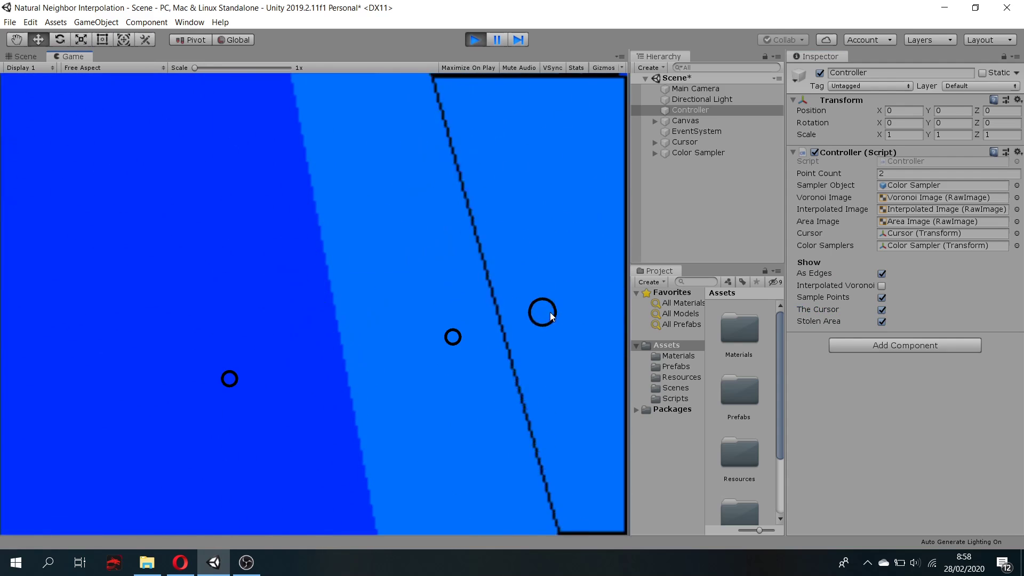
left_click(882, 272)
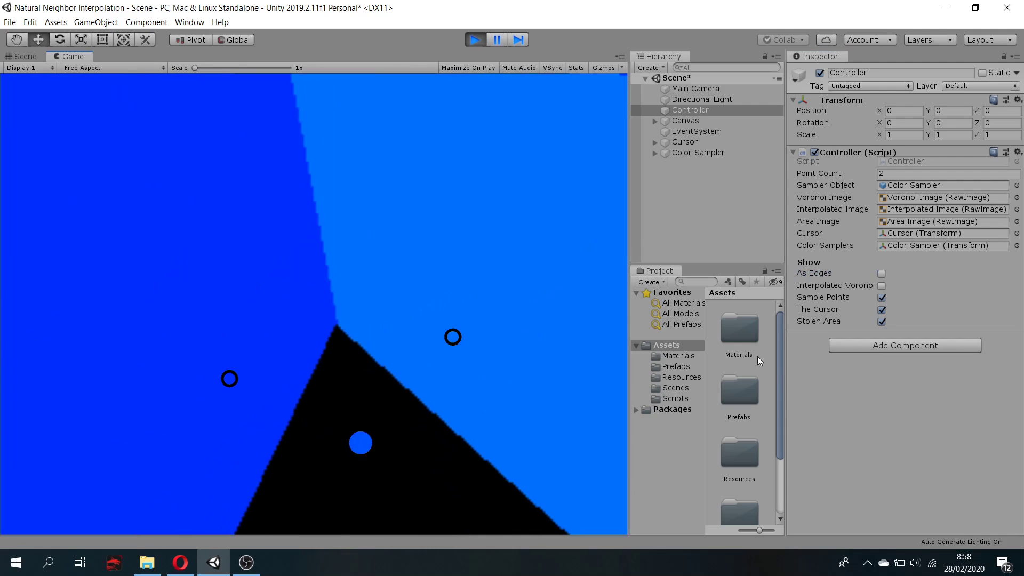
Step: Hide the cursor and stolen area, then toggle Interpolated Voronoi to compare gradient and sharp edges
left_click(881, 273)
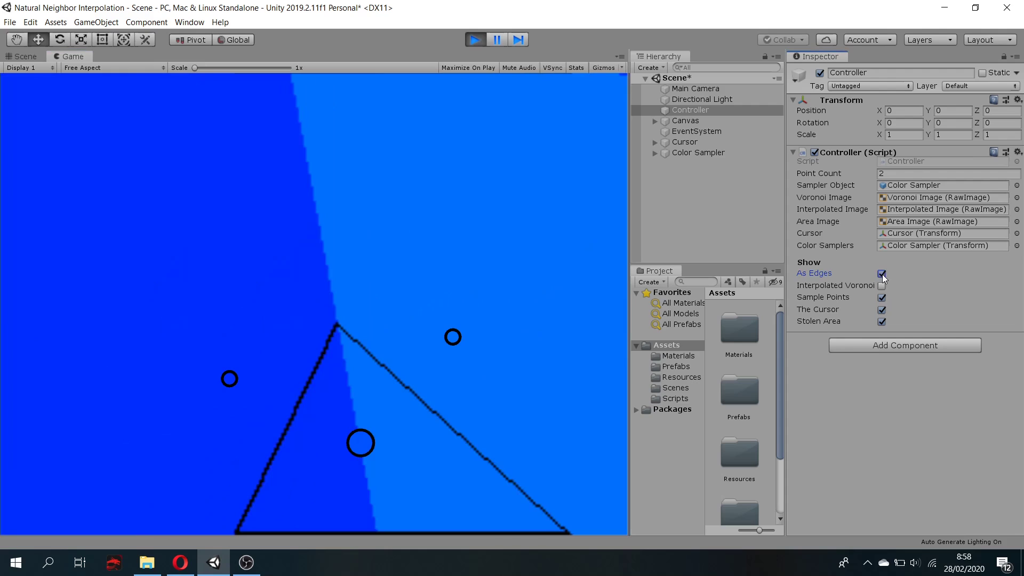
left_click(882, 310)
left_click(882, 322)
left_click(881, 286)
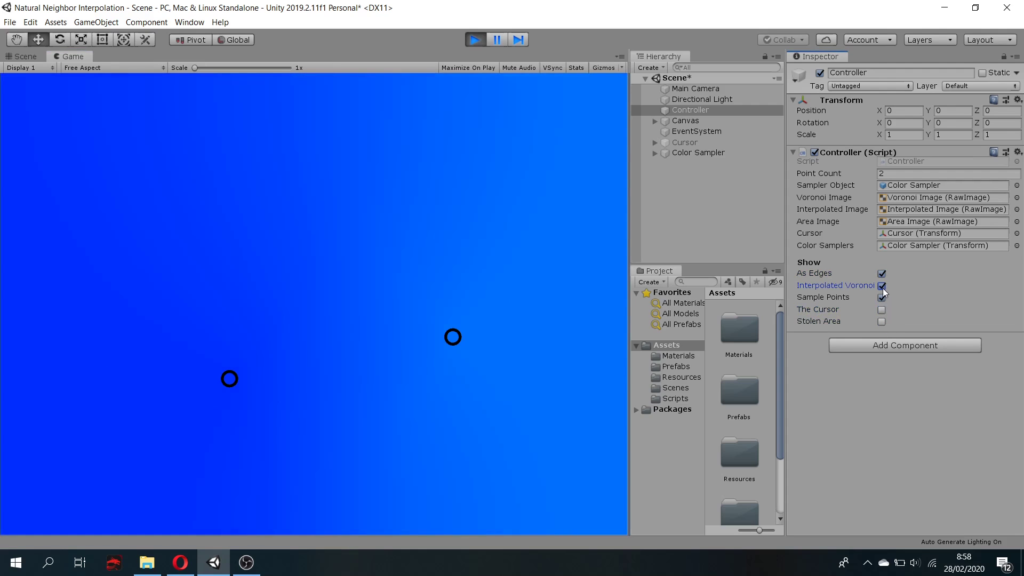
left_click(882, 285)
left_click(882, 286)
left_click(883, 287)
left_click(882, 288)
Step: Hide the sample point markers, recompare gradient against sharp cells, then stop play mode
left_click(882, 298)
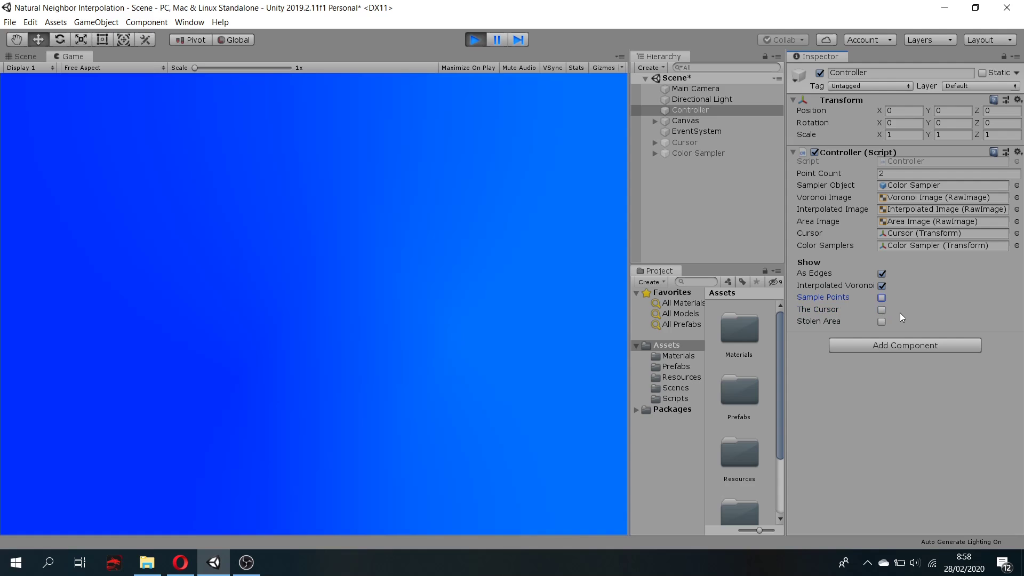
left_click(882, 286)
left_click(883, 287)
left_click(883, 287)
left_click(883, 287)
left_click(479, 39)
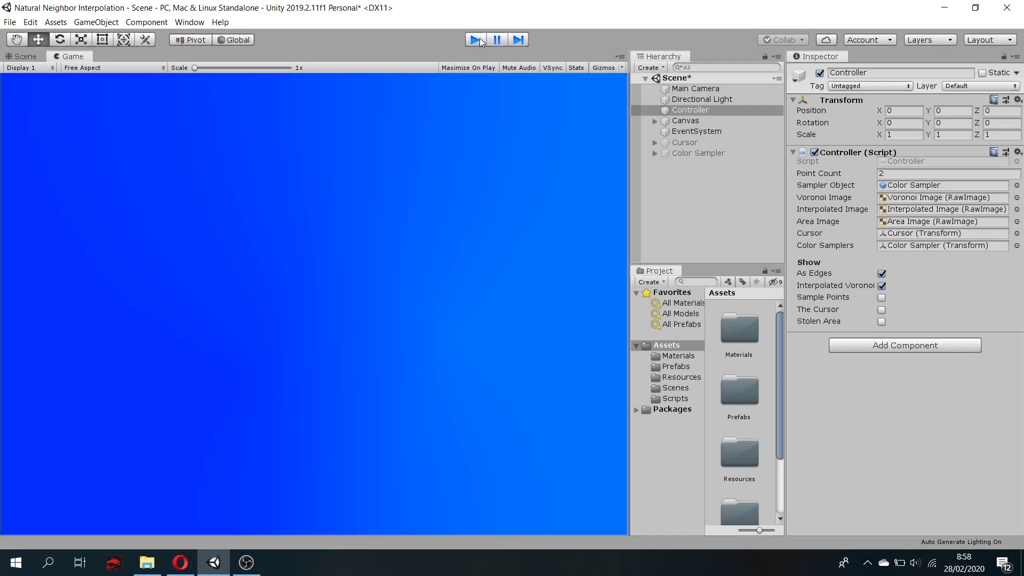
left_click(892, 174)
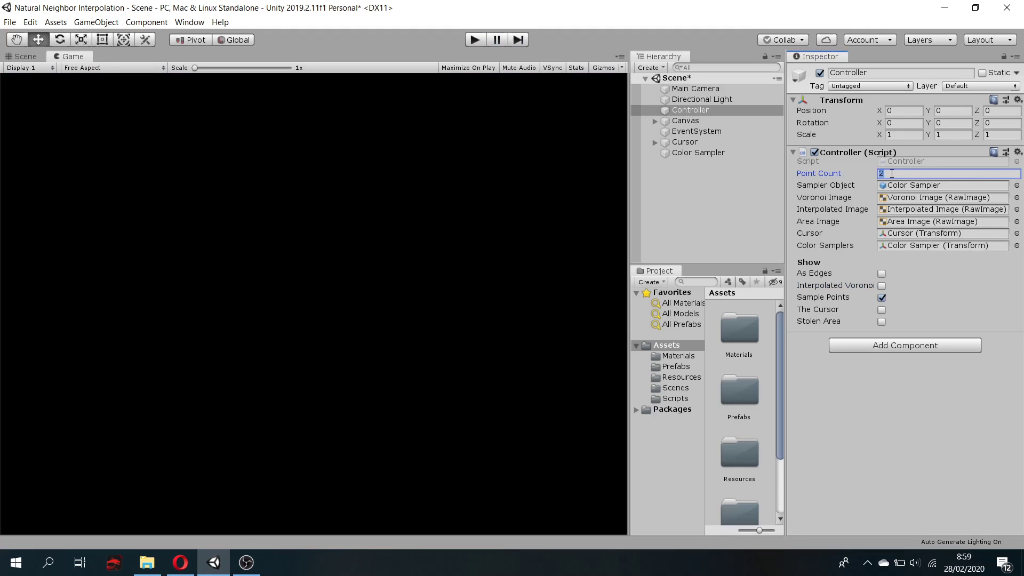
Step: Change Point Count to 5 and run the demo
type("4")
key("BackSpace")
type("5")
left_click(474, 40)
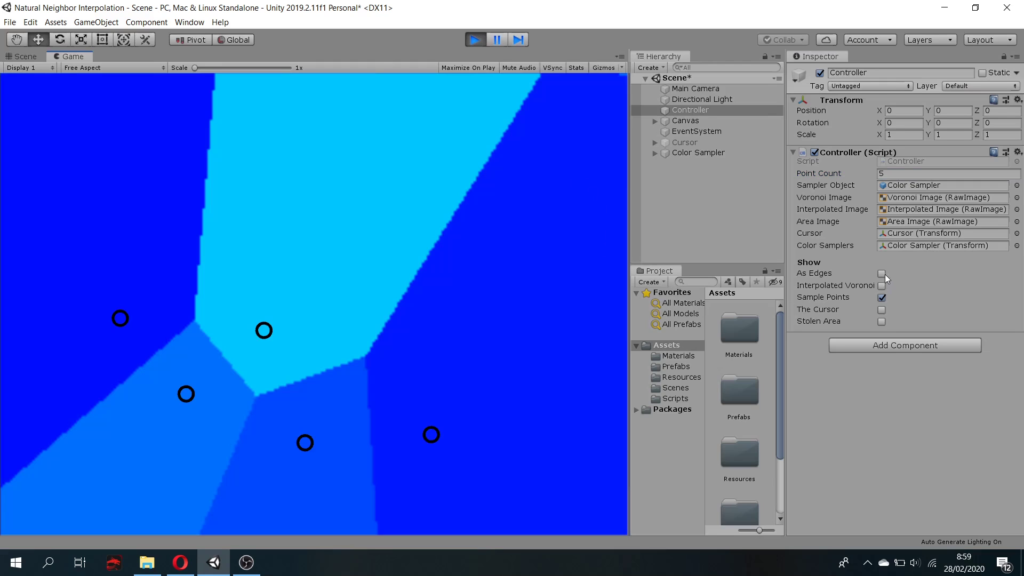
Step: Show the cursor probe with its stolen area drawn as an outline
left_click(882, 310)
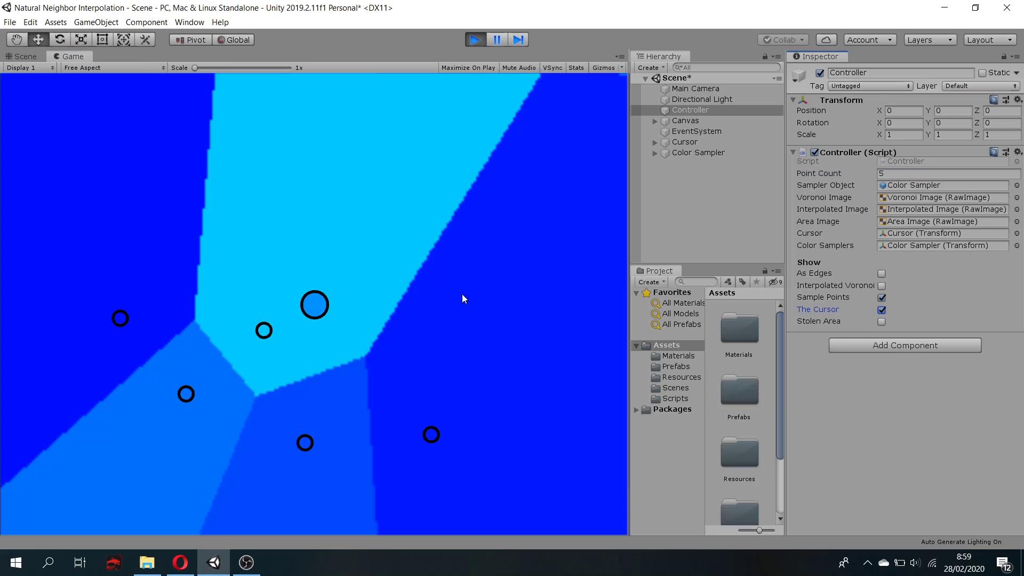
left_click(882, 274)
left_click(882, 322)
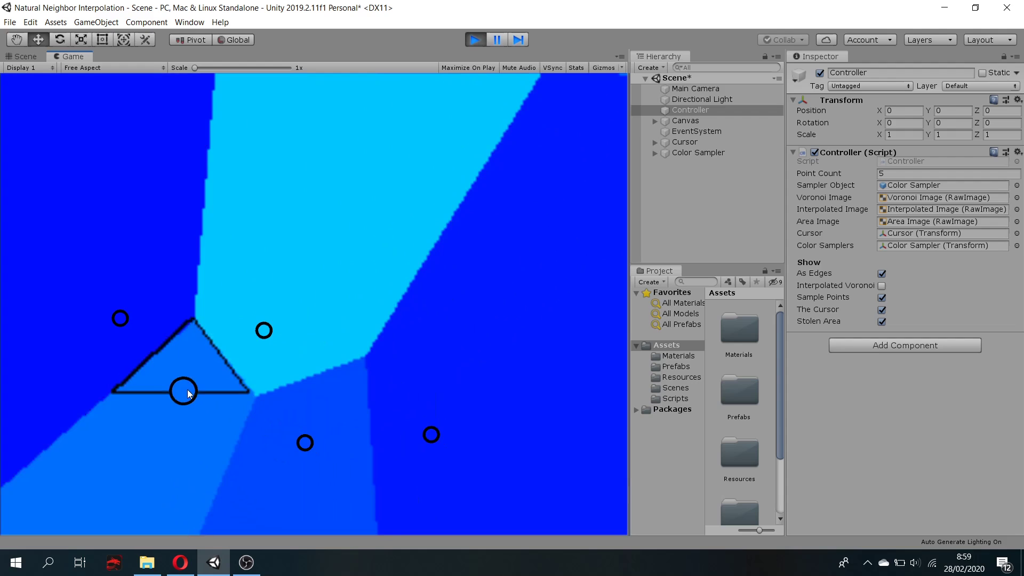
Step: Fill the five-point stolen area solid, then hide the cursor probe and stolen area
left_click(118, 321)
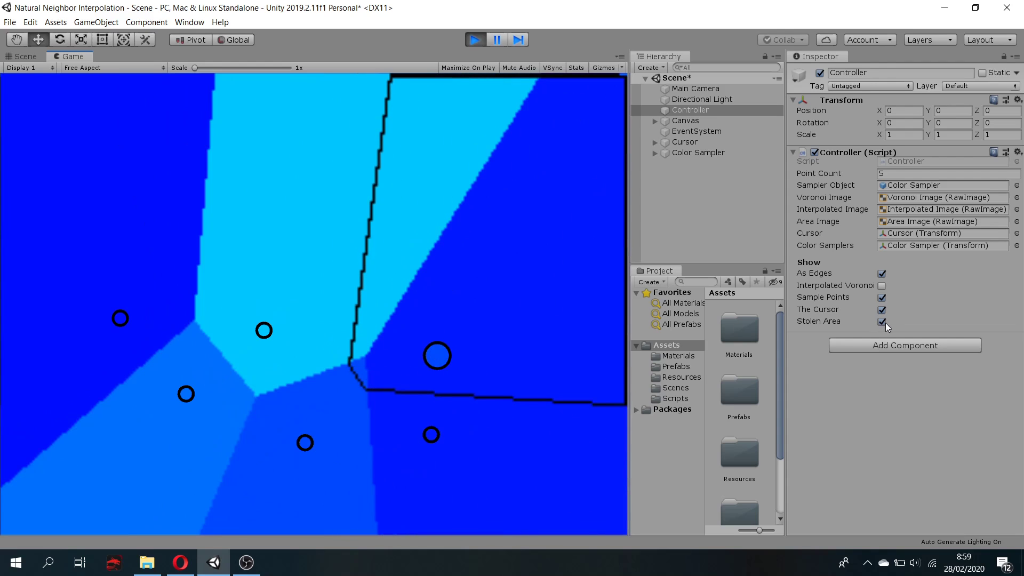
left_click(882, 273)
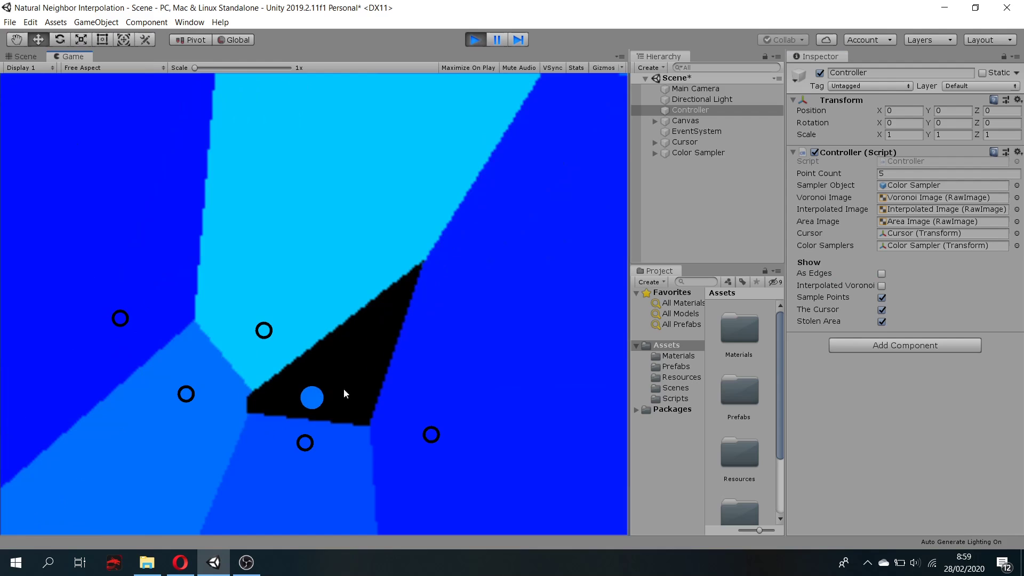
left_click(881, 310)
left_click(881, 321)
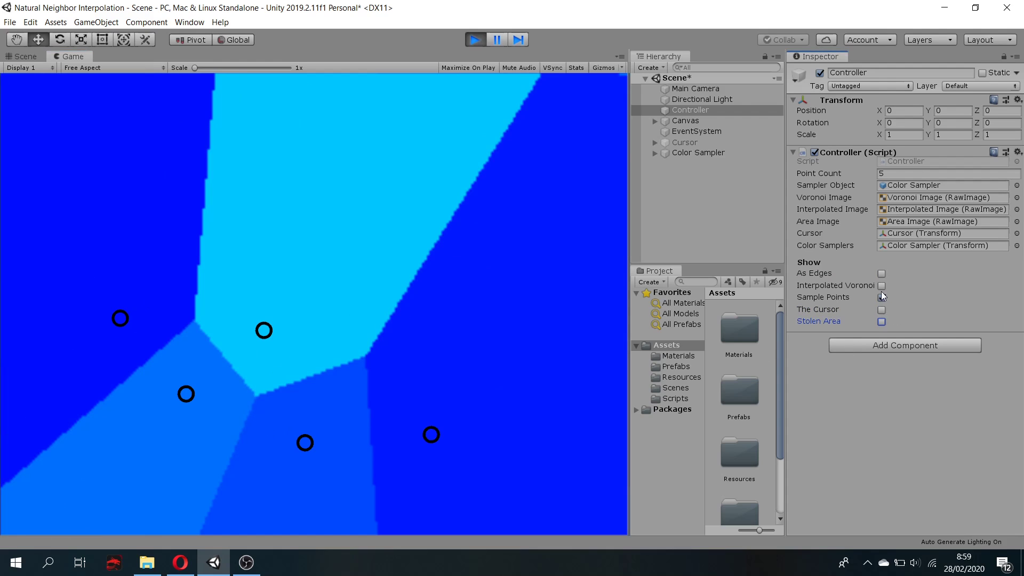
Step: Toggle Interpolated Voronoi against flat cells, hide sample markers, and stop the demo
left_click(881, 286)
left_click(881, 287)
left_click(881, 287)
left_click(881, 287)
left_click(880, 287)
left_click(881, 298)
left_click(881, 288)
left_click(881, 287)
left_click(478, 41)
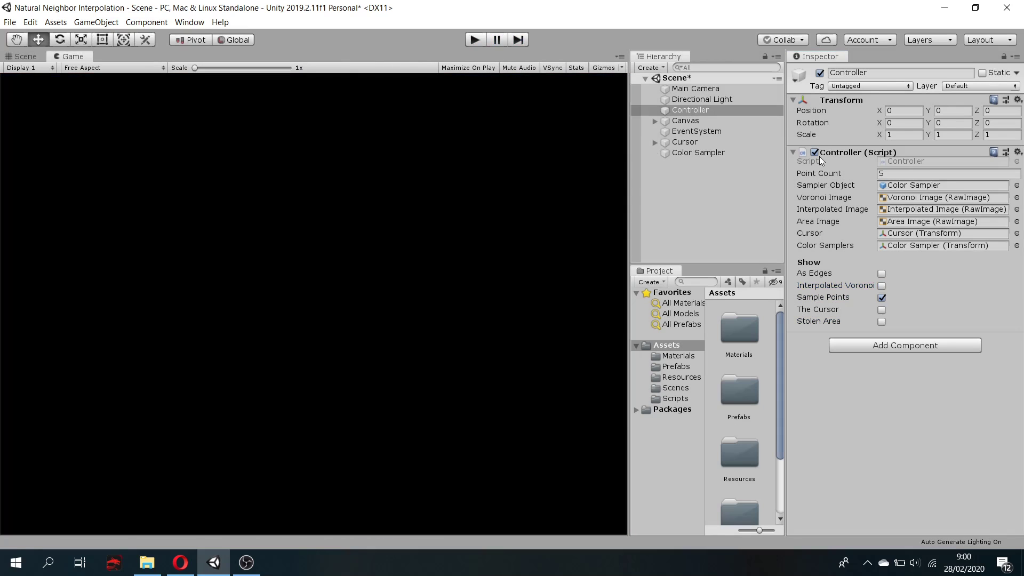
Step: Set Point Count to 10 and start the demo
left_click(895, 174)
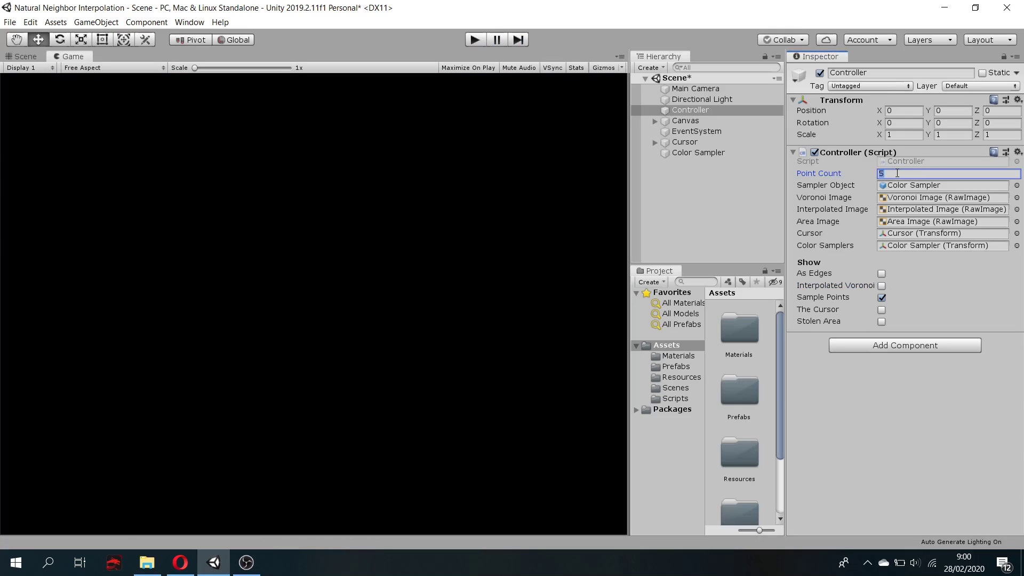
type("10")
left_click(475, 41)
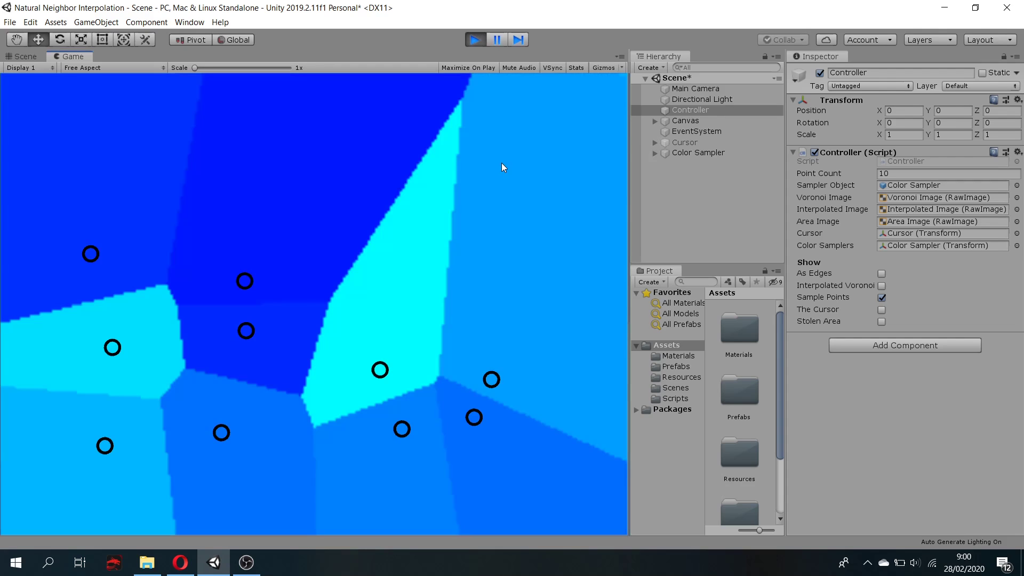
Step: Show the cursor with its stolen area, then fill the stolen area solid black
left_click(881, 310)
left_click(882, 275)
left_click(882, 321)
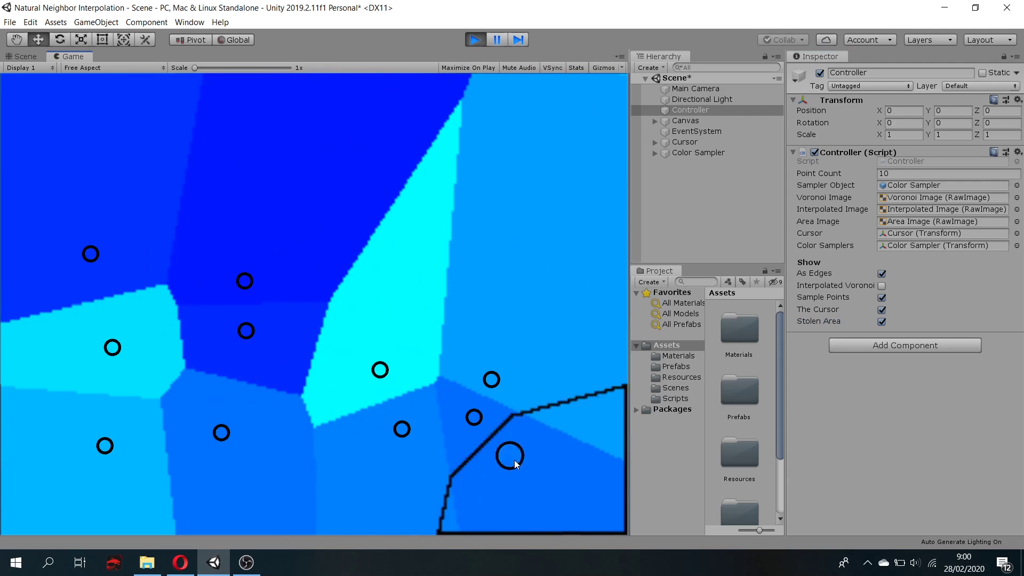
left_click(882, 323)
left_click(883, 323)
left_click(885, 273)
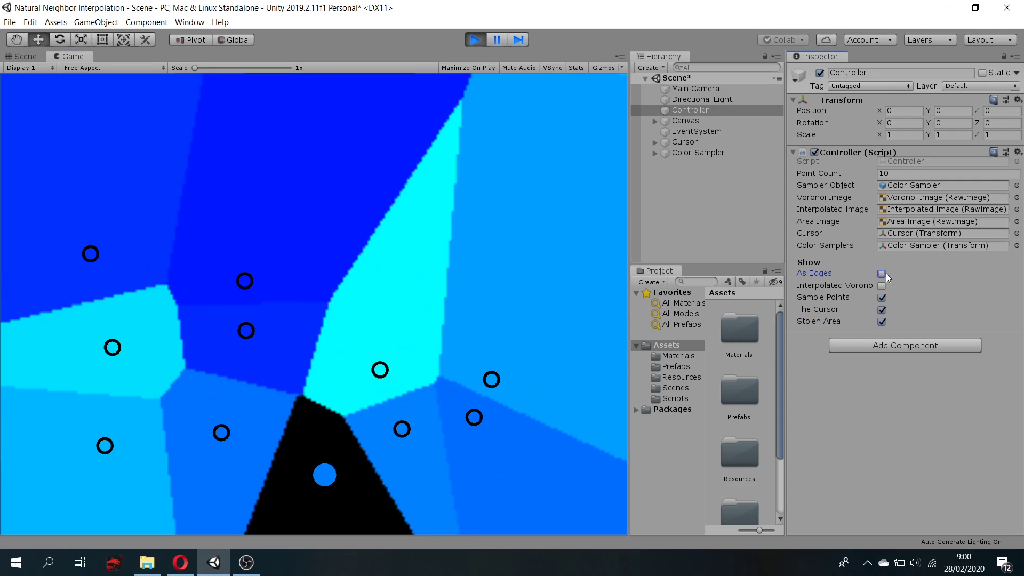
left_click(311, 480)
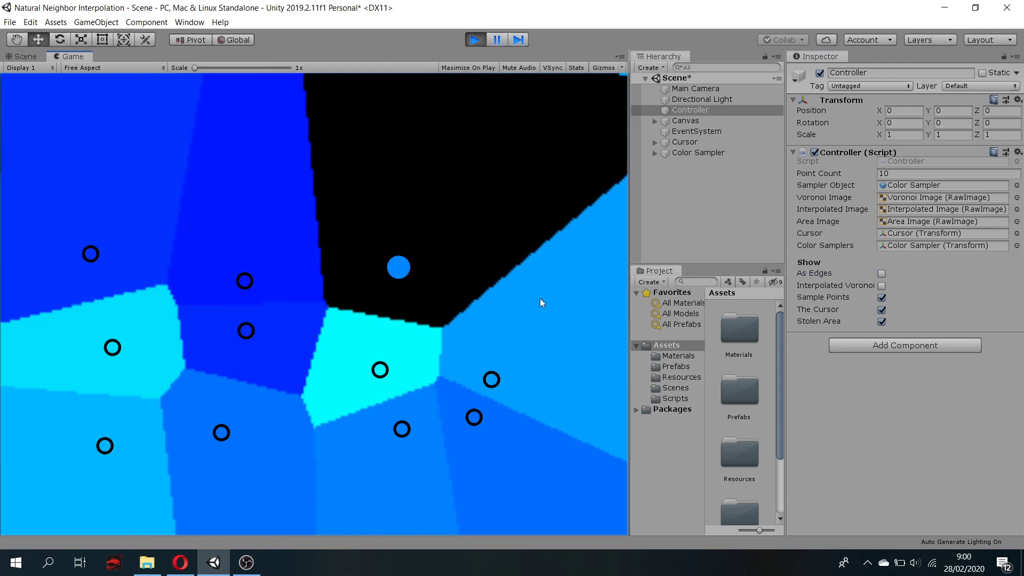
Step: Turn on interpolated colours, outline the stolen area, reposition the probe, then return to flat cells
left_click(882, 286)
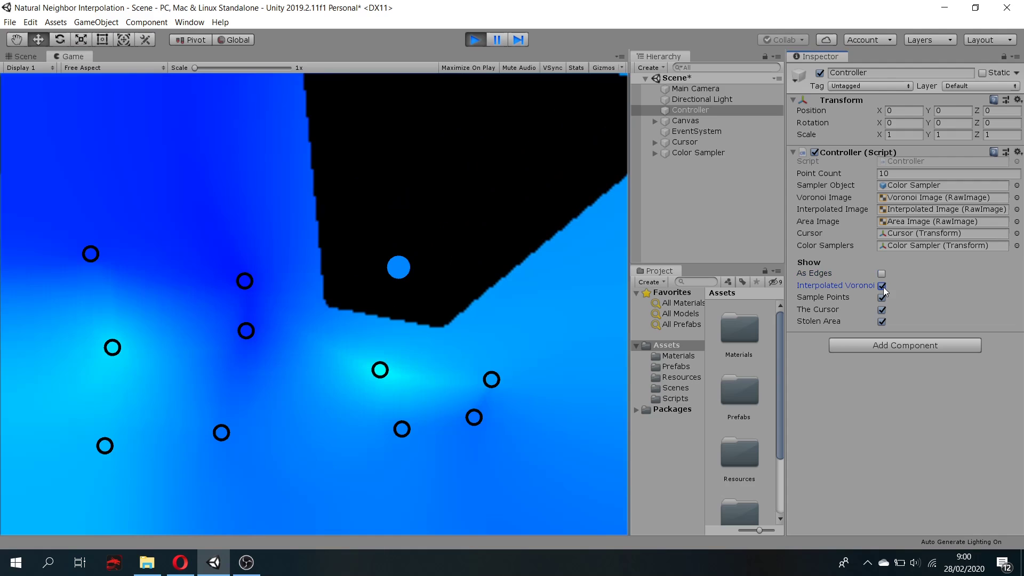
left_click(881, 323)
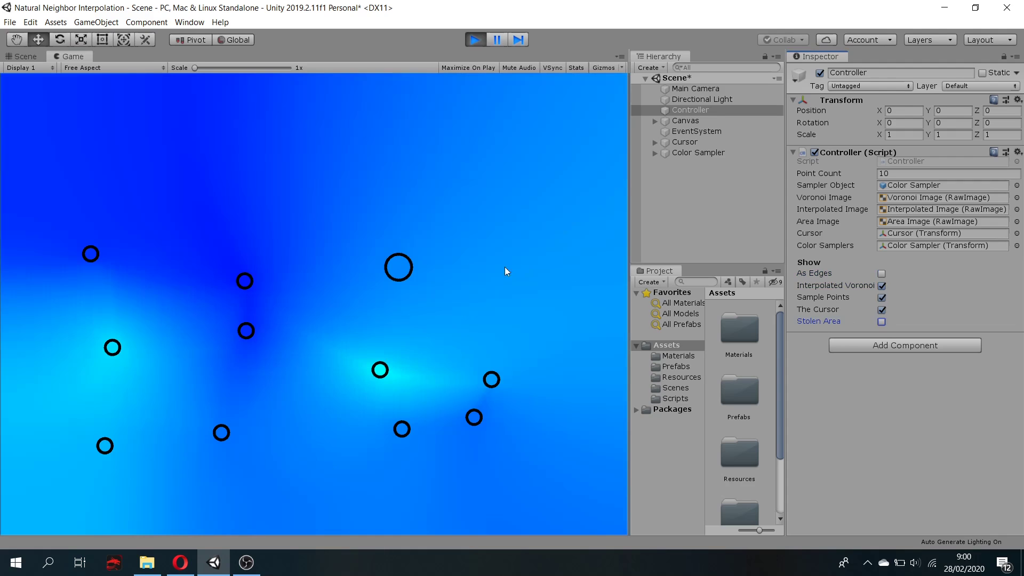
left_click(881, 323)
left_click(881, 274)
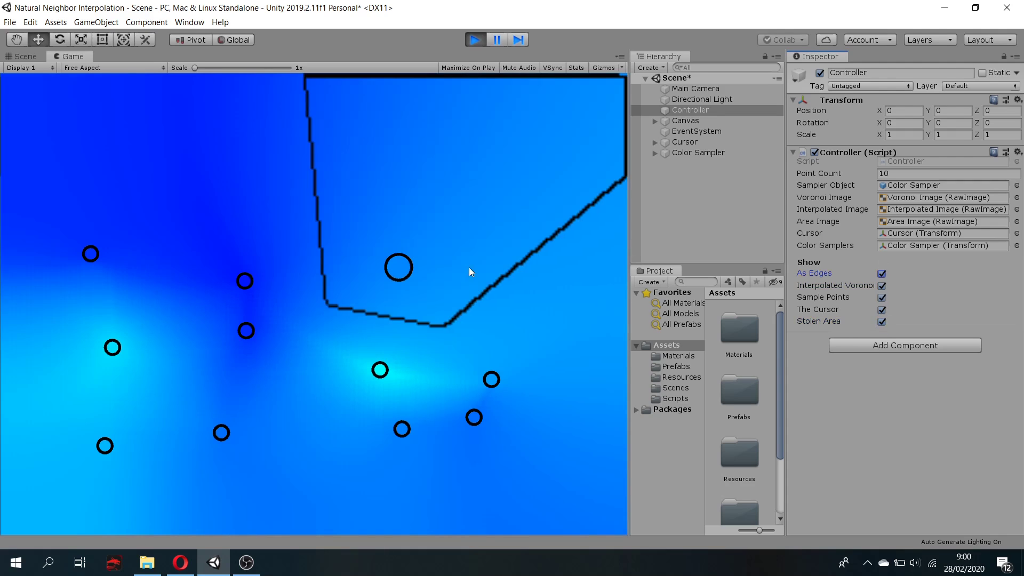
left_click(409, 264)
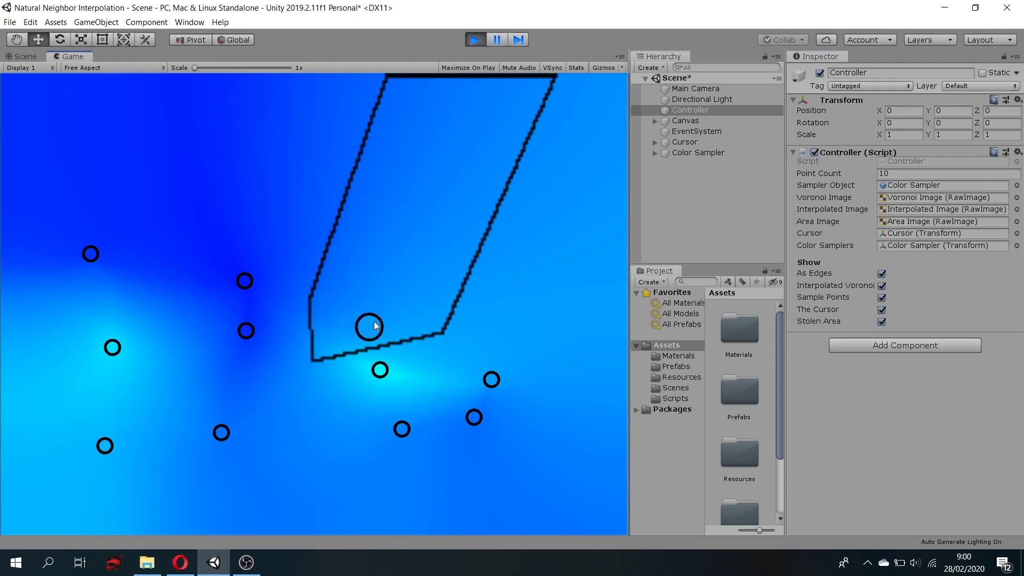
left_click(882, 286)
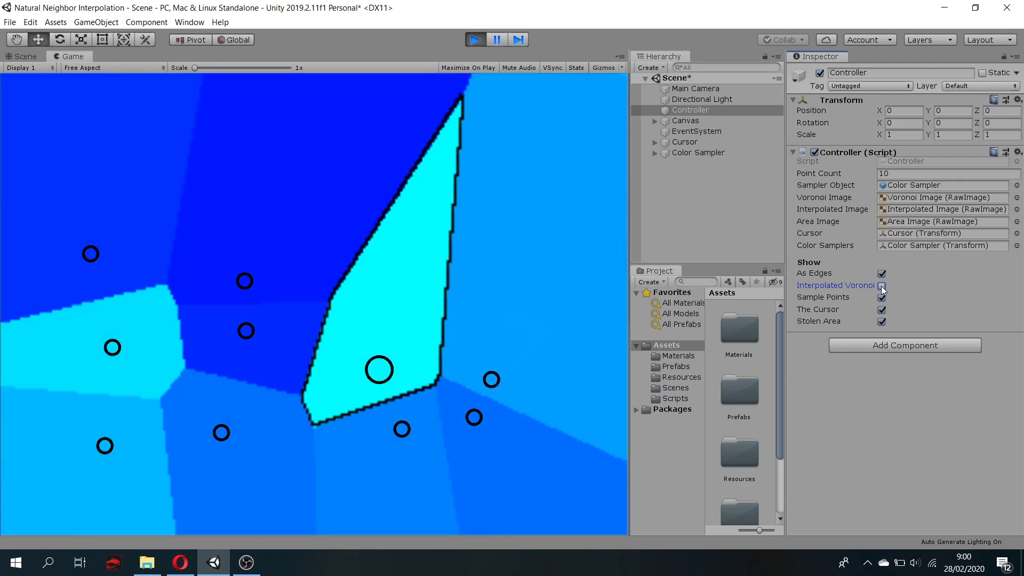
Step: Restart the demo with Point Count set to 25
left_click(474, 40)
left_click(898, 173)
type("25")
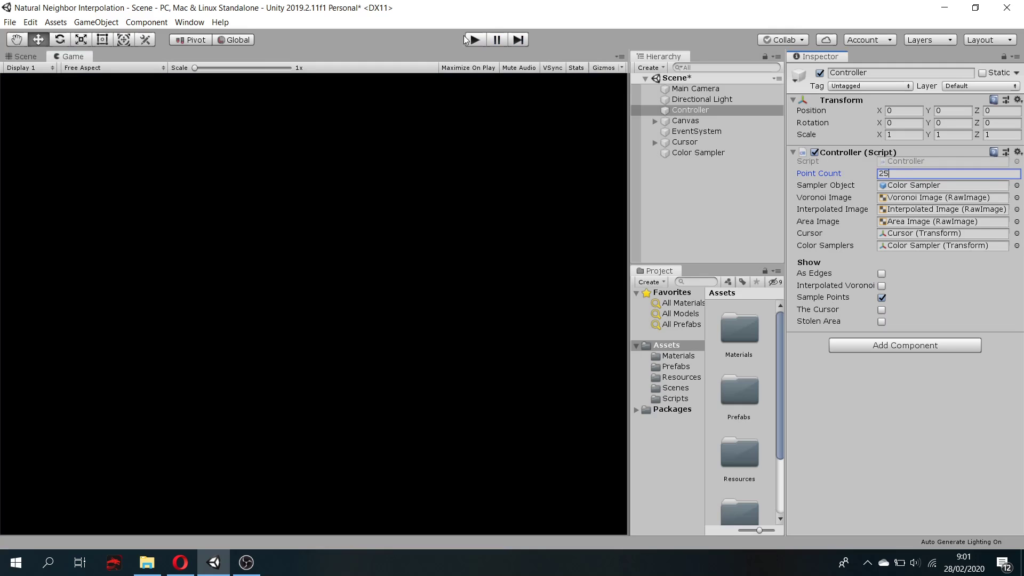
left_click(467, 40)
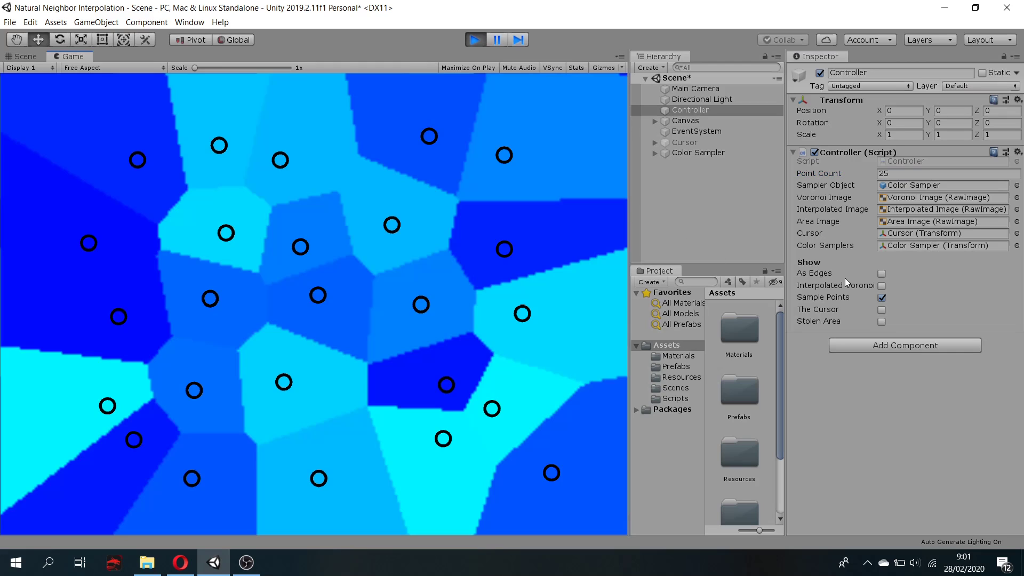
Step: Show the cursor probe with its stolen area drawn as an outline
left_click(882, 310)
left_click(882, 322)
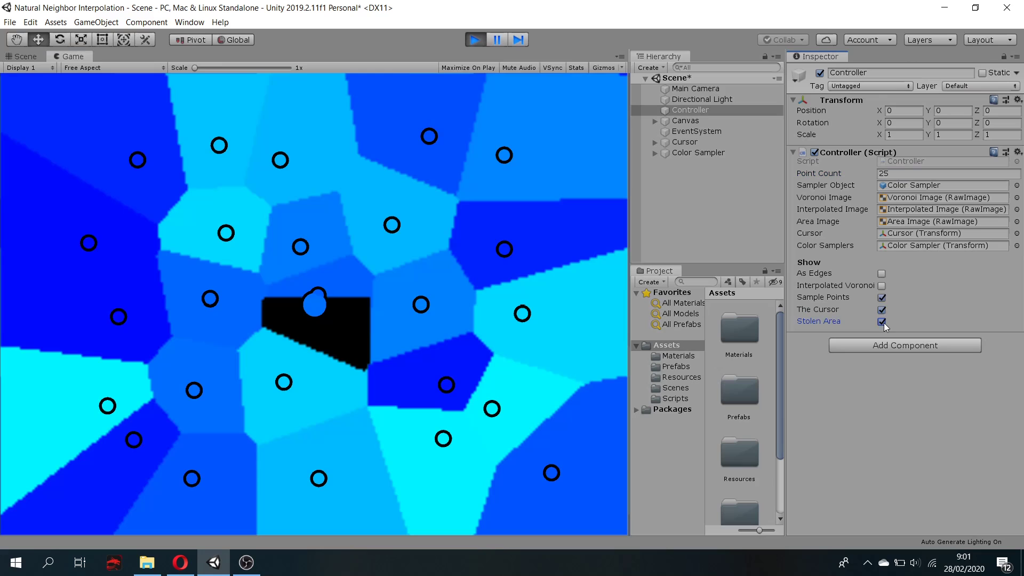
left_click(880, 273)
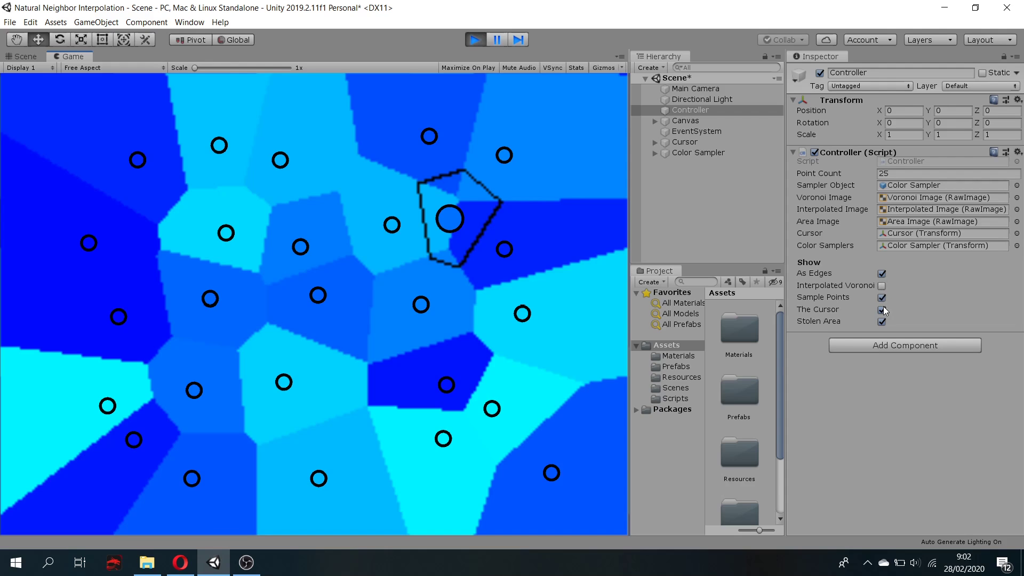
Step: Hide the cursor and stolen area, enable Interpolated Voronoi, and hide the 25 sample markers
left_click(883, 274)
left_click(883, 273)
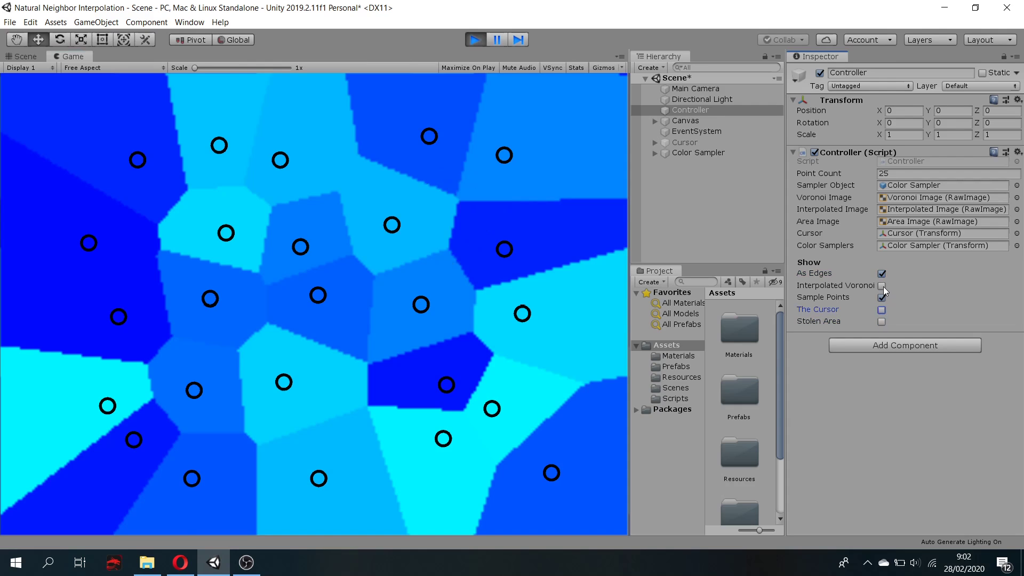
left_click(883, 285)
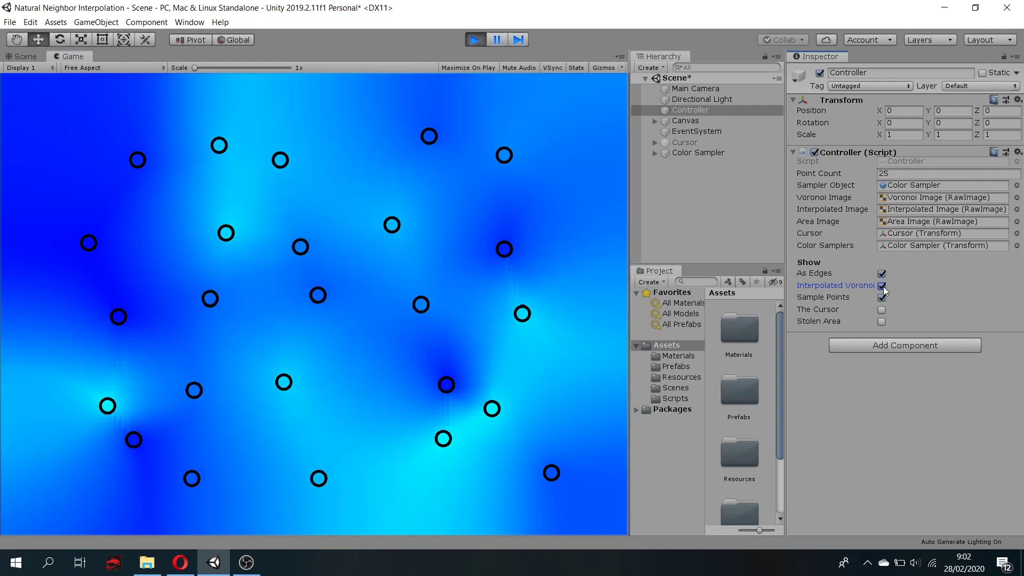
left_click(883, 298)
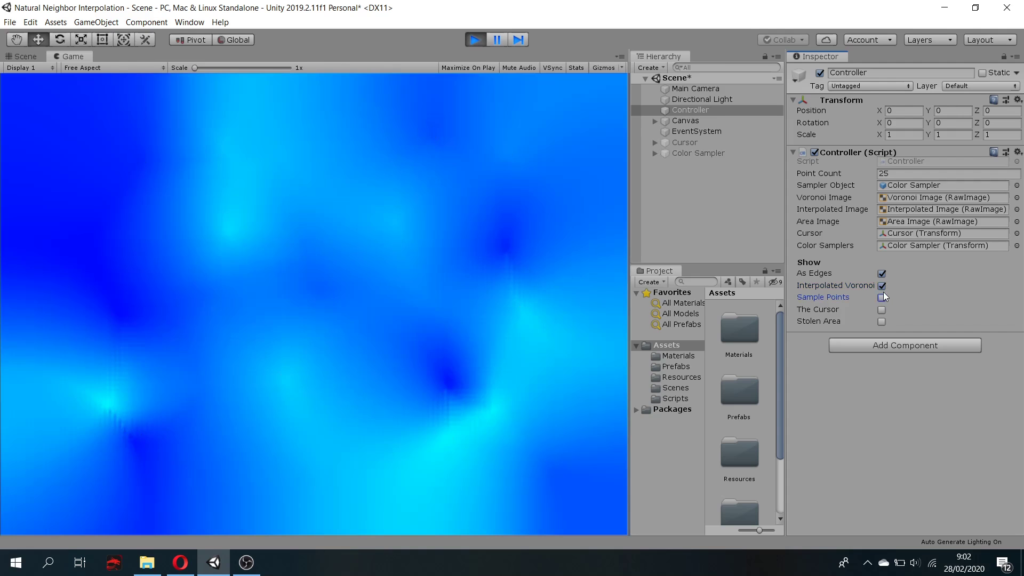
left_click(882, 285)
left_click(883, 286)
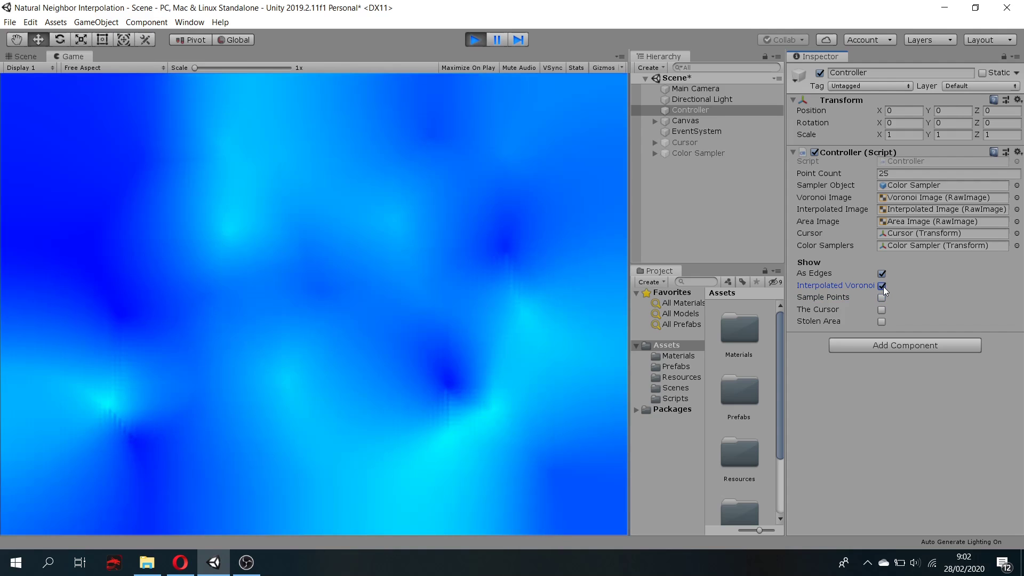